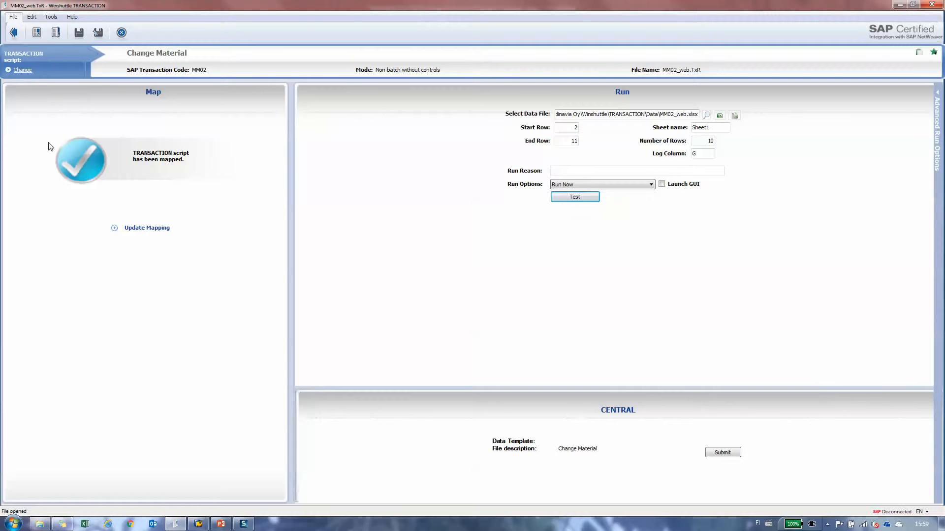
Enable Backup SAP data in the advanced run options and save the script
left_click(941, 181)
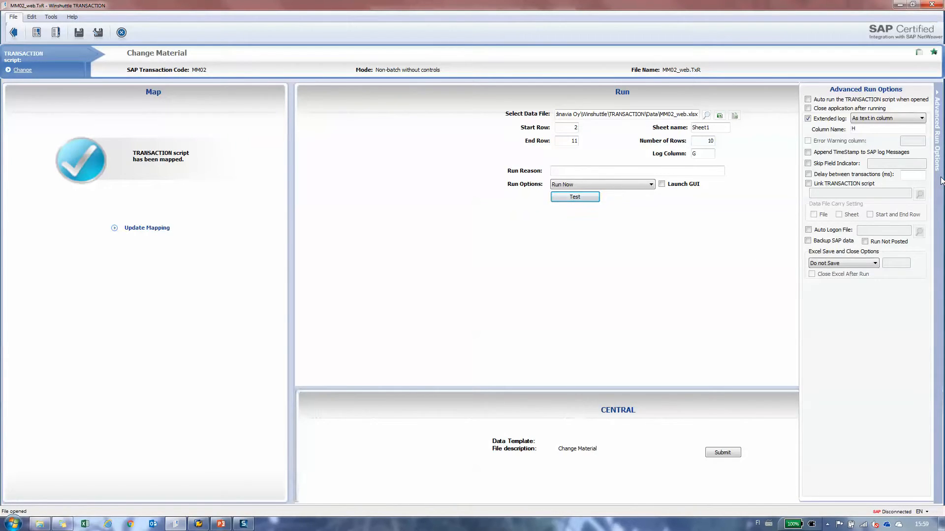
left_click(808, 241)
left_click(941, 188)
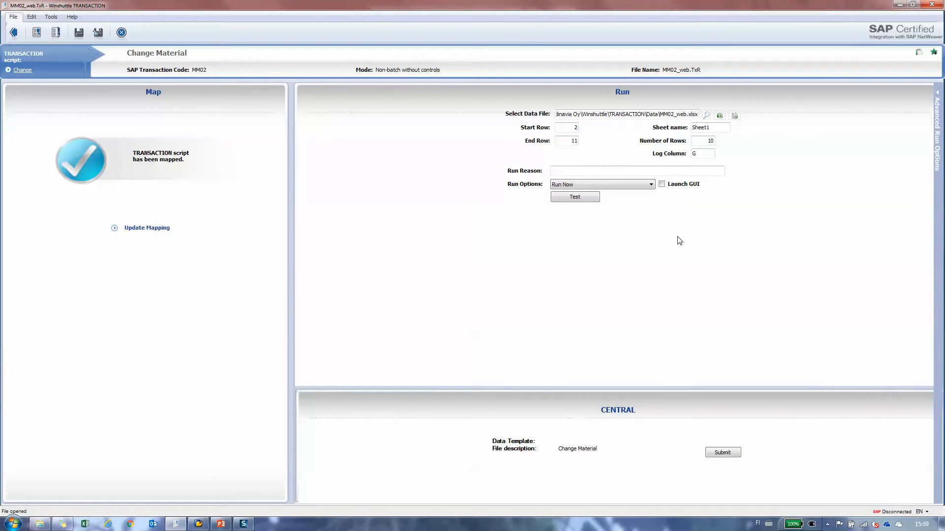
left_click(78, 33)
Open the MM02_web data file in Excel, clear log columns G and H, and save the workbook
left_click(720, 117)
left_click(85, 523)
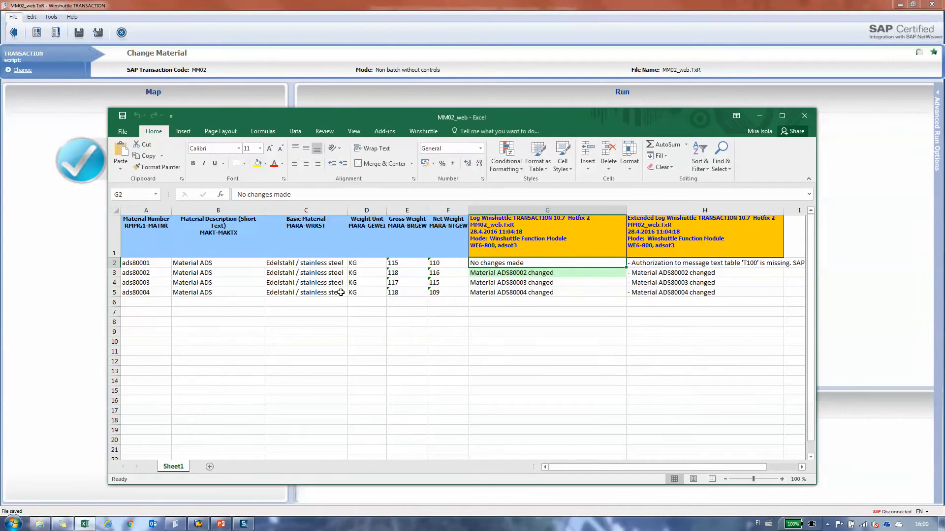
left_click(782, 117)
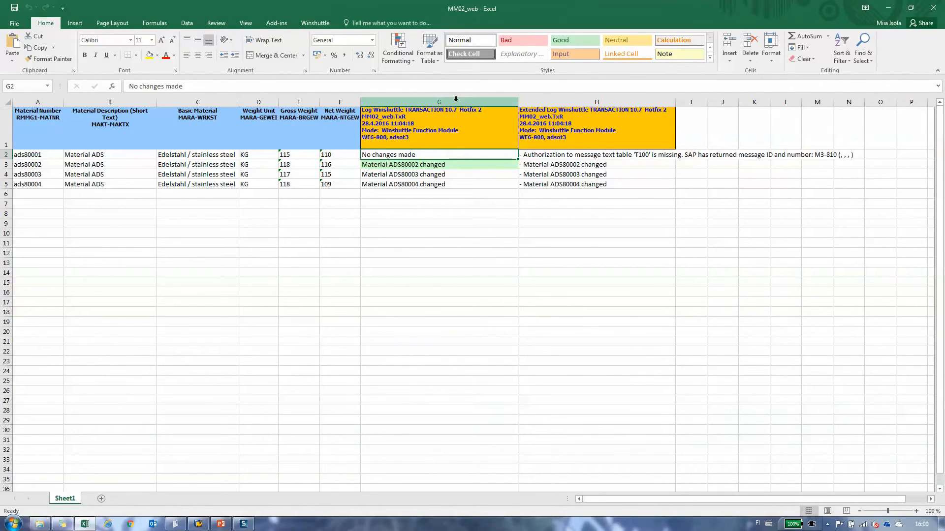
left_click_drag(443, 102, 590, 102)
key("Down")
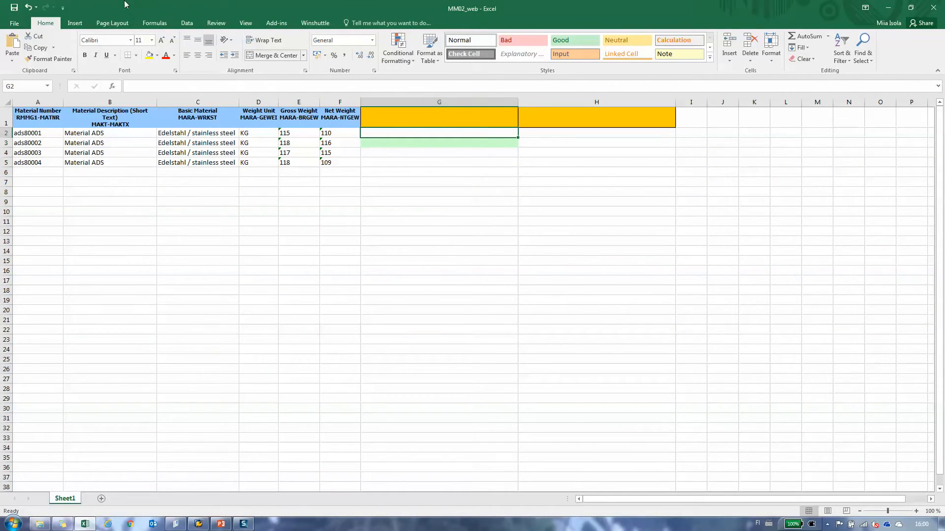
left_click(14, 9)
Switch to Winshuttle, test-run the script with the prefilled SAP logon, and view the run log in Excel
left_click(175, 524)
left_click(564, 202)
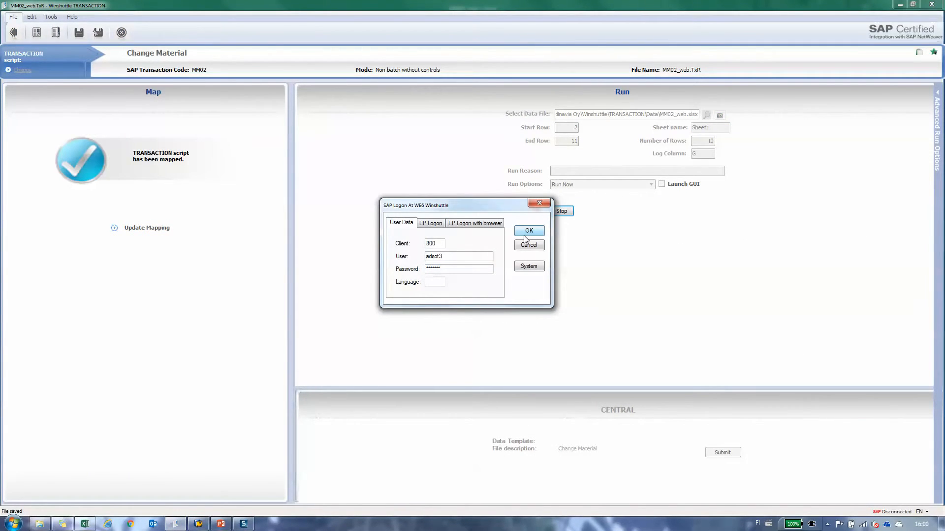
left_click(524, 233)
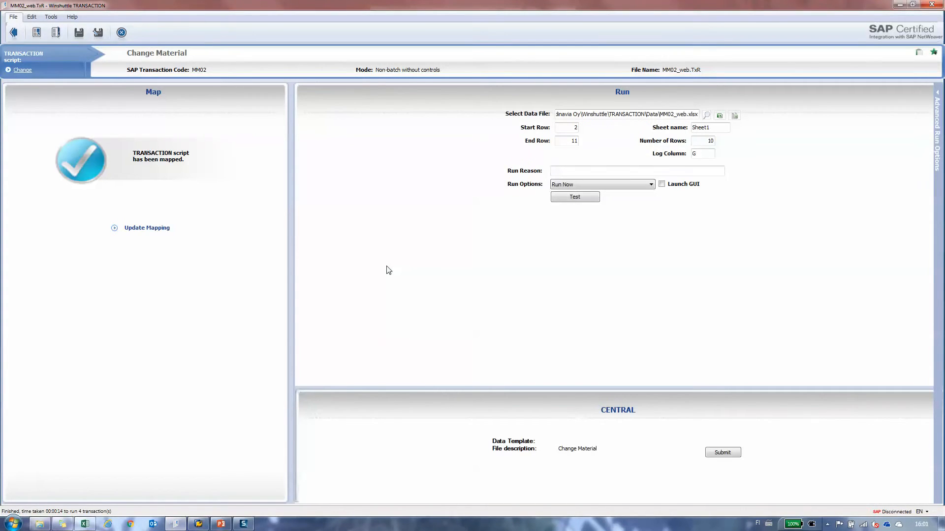
left_click(85, 523)
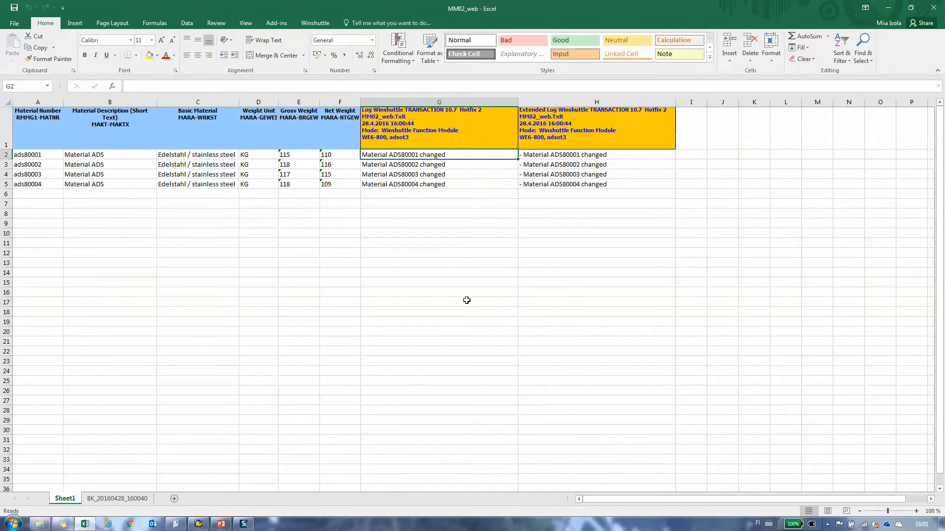
left_click(461, 263)
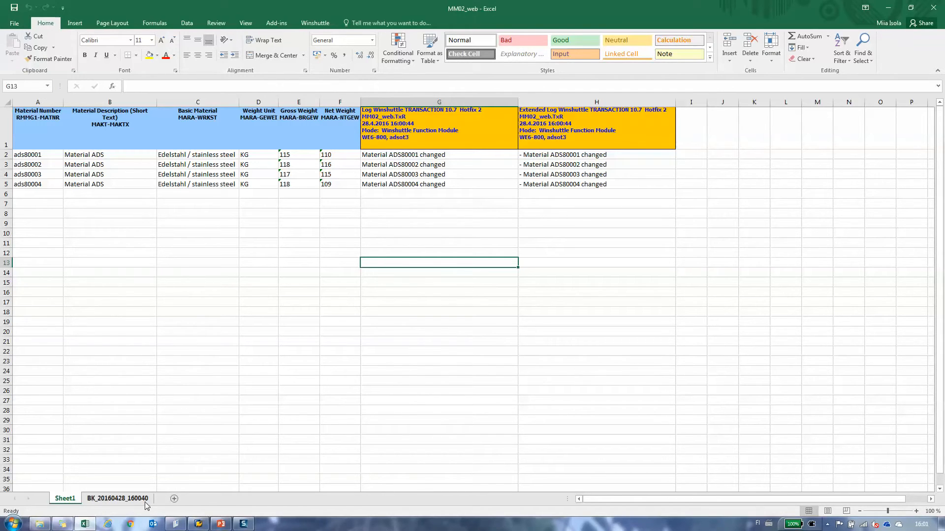
Open the backup sheet BK_20160428_160040 and fit the Material Description and Basic Material column widths to their contents
left_click(127, 500)
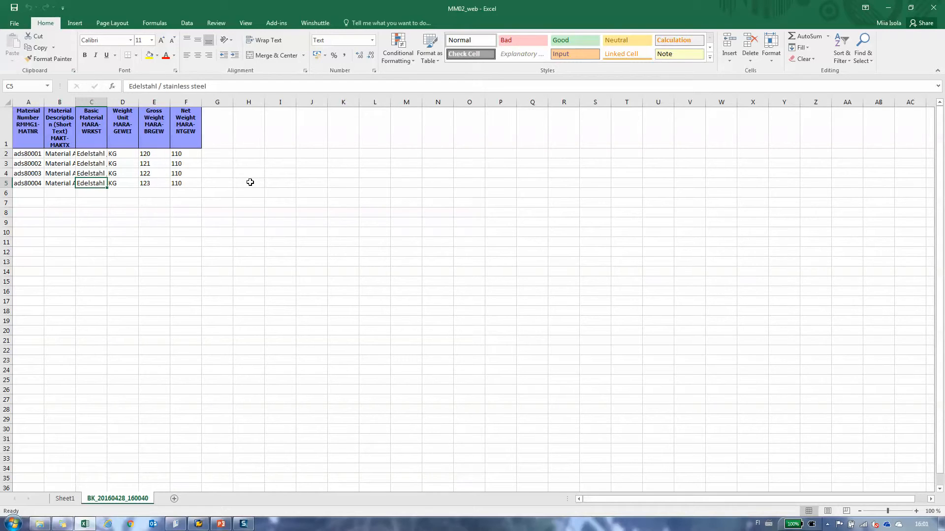
double_click(75, 101)
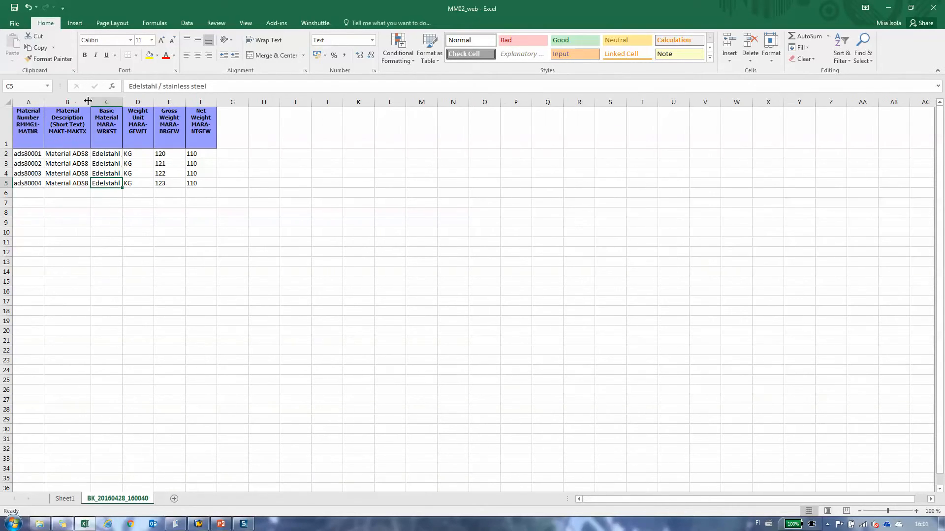
double_click(122, 102)
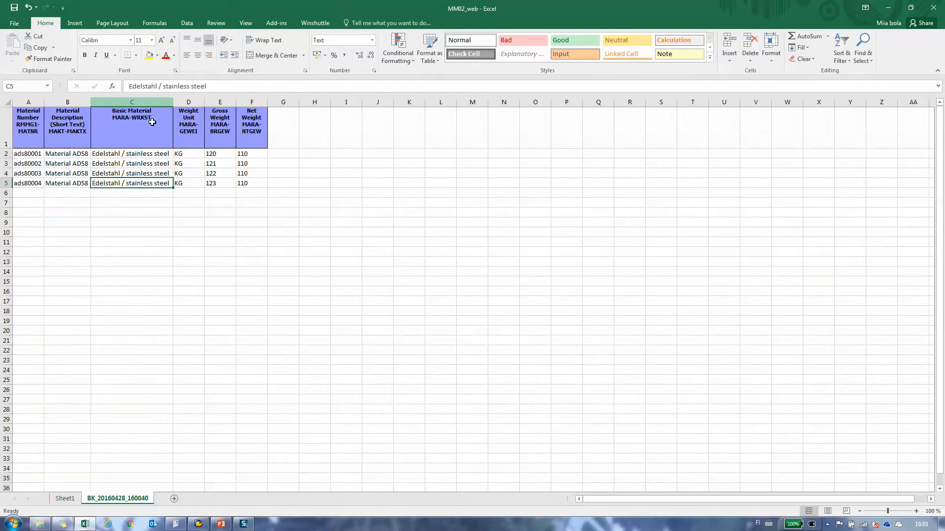
left_click(47, 198)
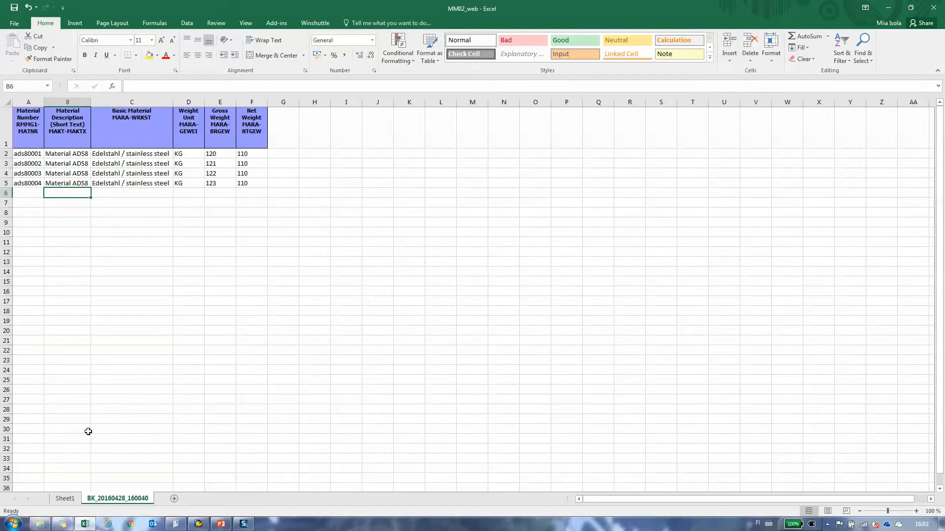
Compare the material data on Sheet1 with the backup sheet BK_20160428_160040
left_click(66, 499)
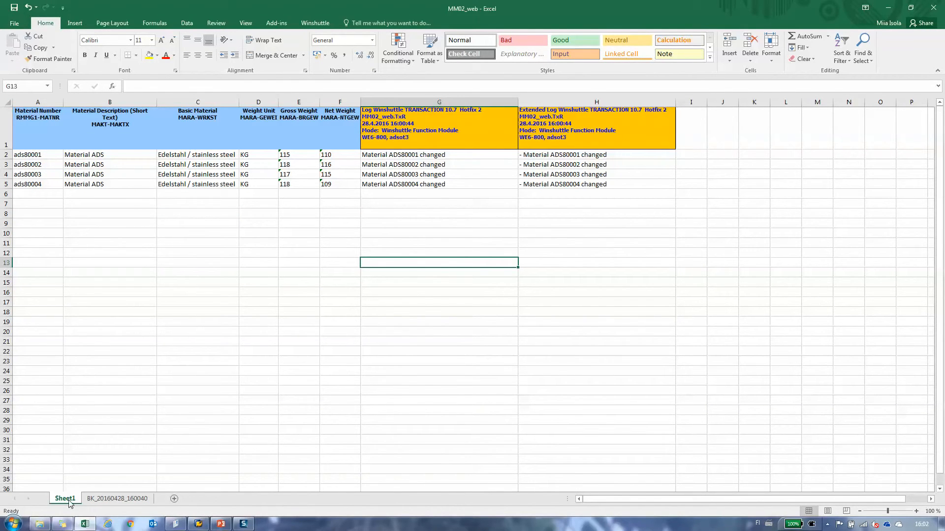
left_click(91, 499)
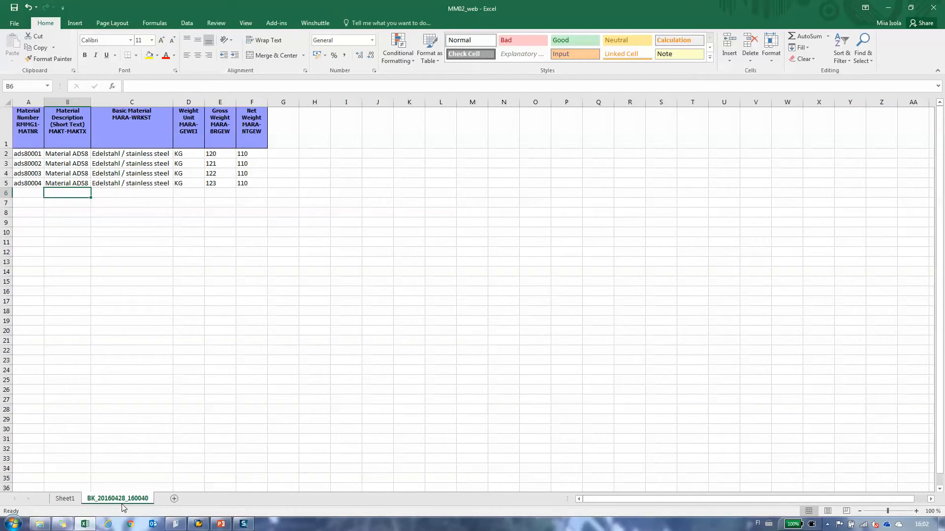
left_click(65, 499)
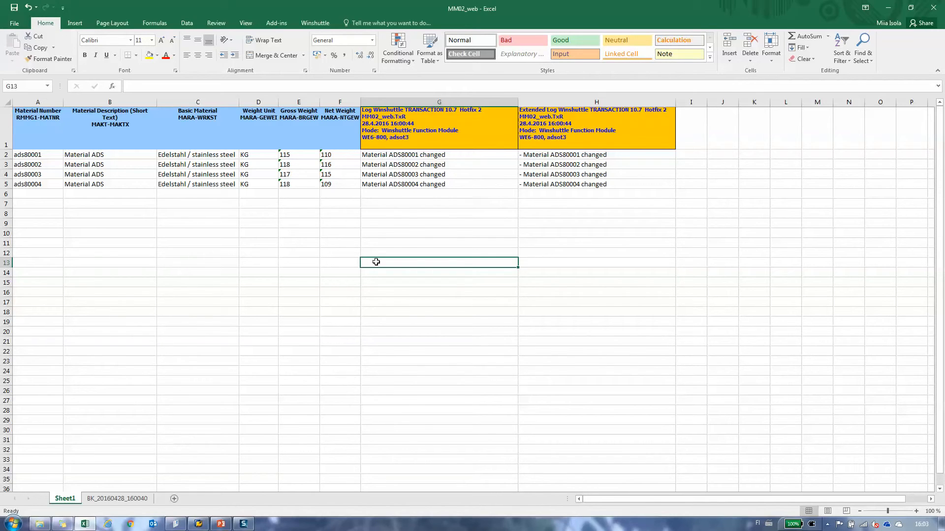
Switch to Winshuttle, turn off Backup SAP data and Extended log in the advanced run options, and save the script
left_click(176, 524)
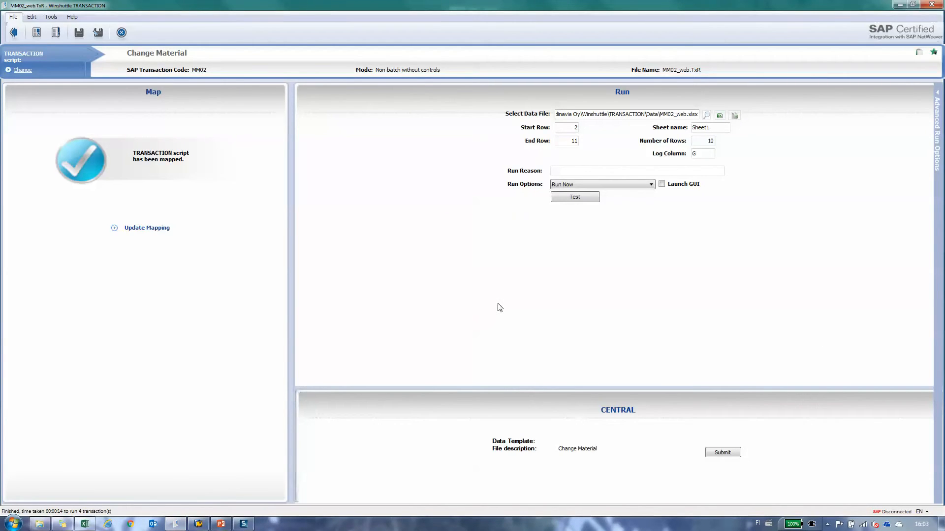
left_click(936, 136)
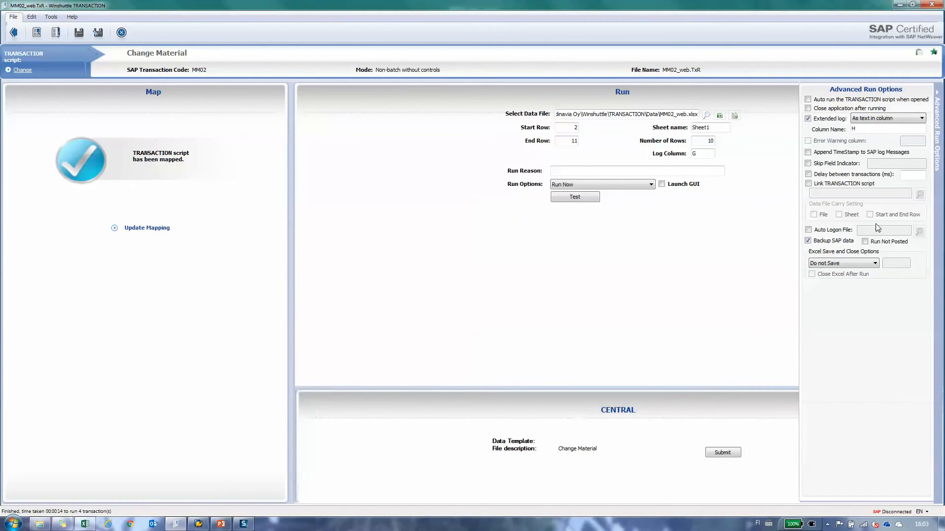
left_click(808, 241)
left_click(808, 119)
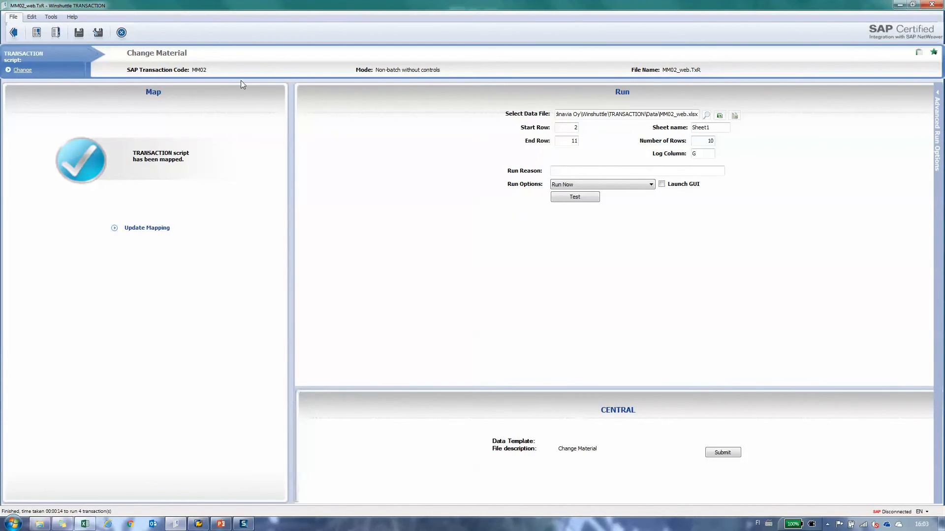
left_click(78, 34)
Turn validation on in the script's mapping and return to the run page, saving the script changes
left_click(155, 229)
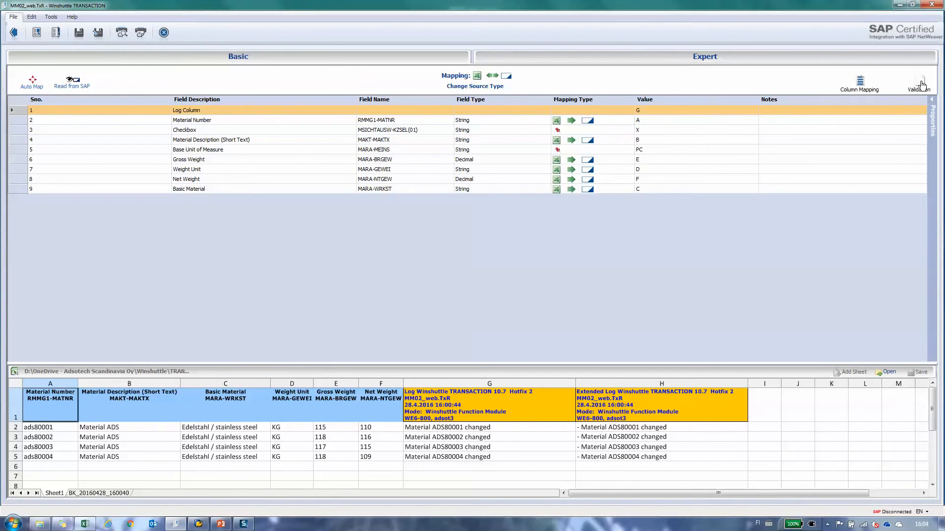
left_click(922, 86)
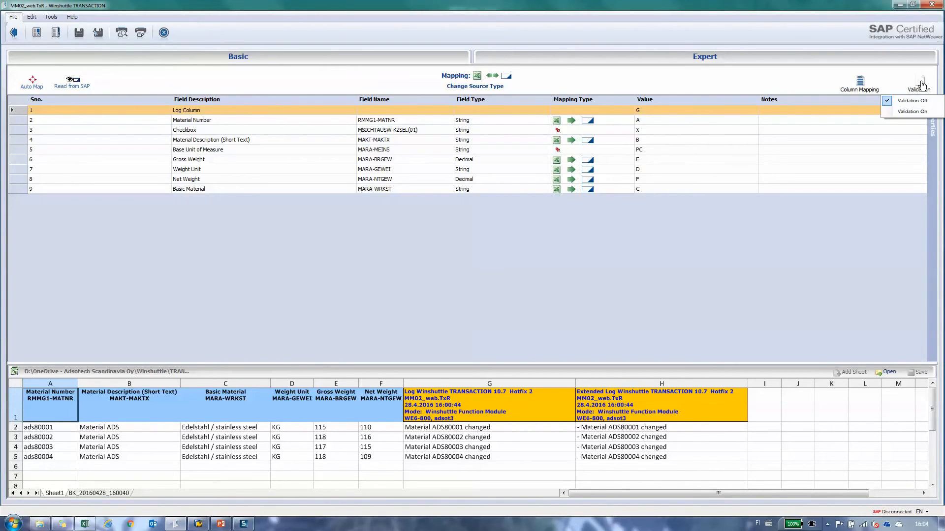
left_click(911, 111)
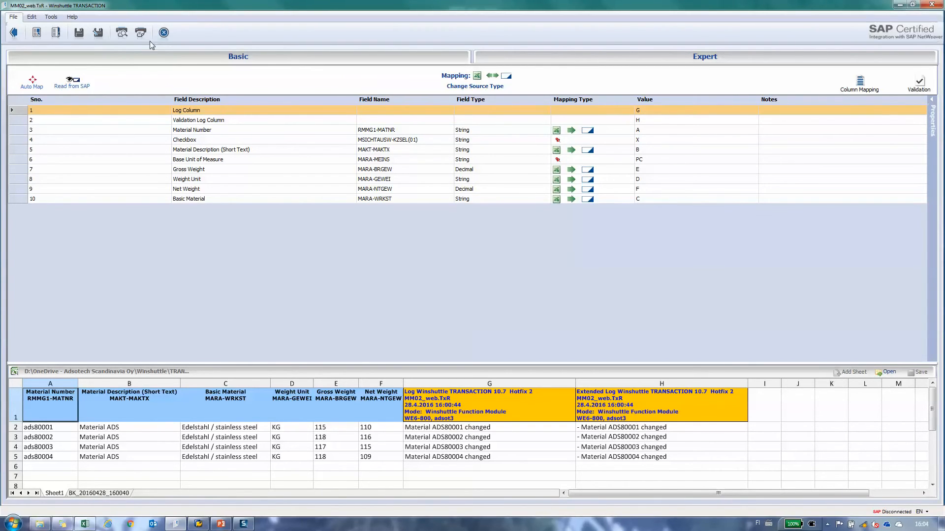
left_click(16, 33)
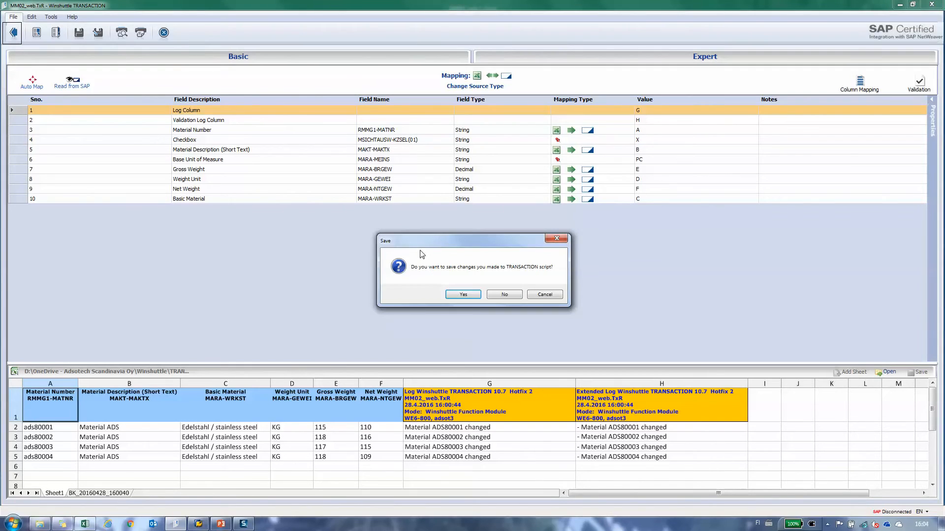
left_click(464, 296)
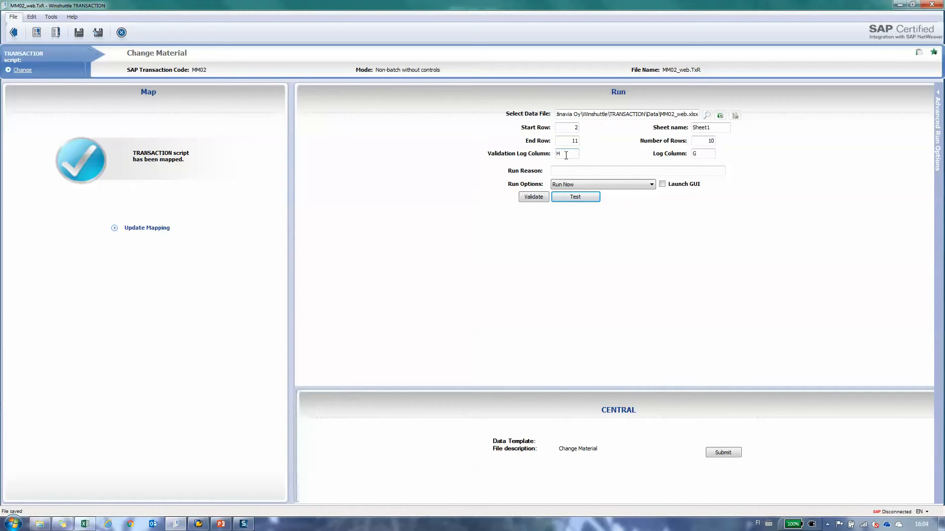
Switch to Excel and clear the log contents of columns G and H on Sheet1
left_click(85, 524)
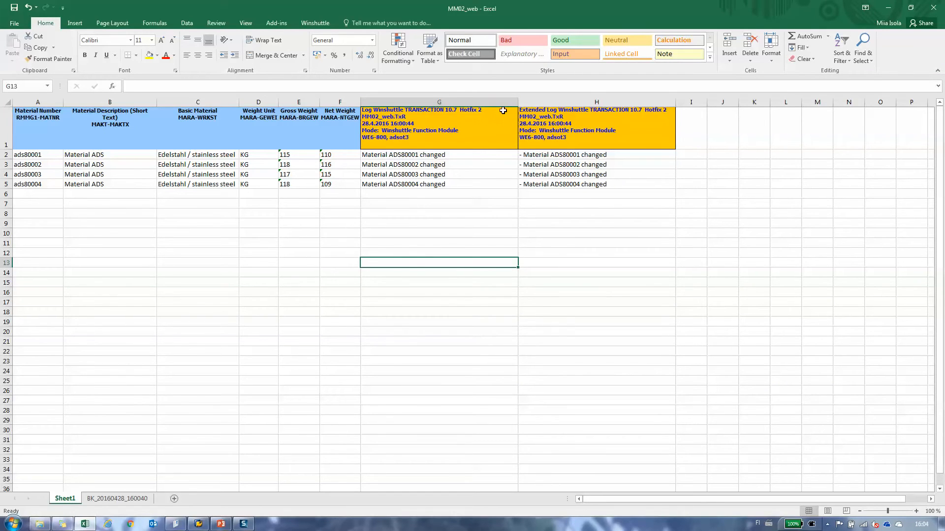
left_click(502, 101)
key("shift+Right")
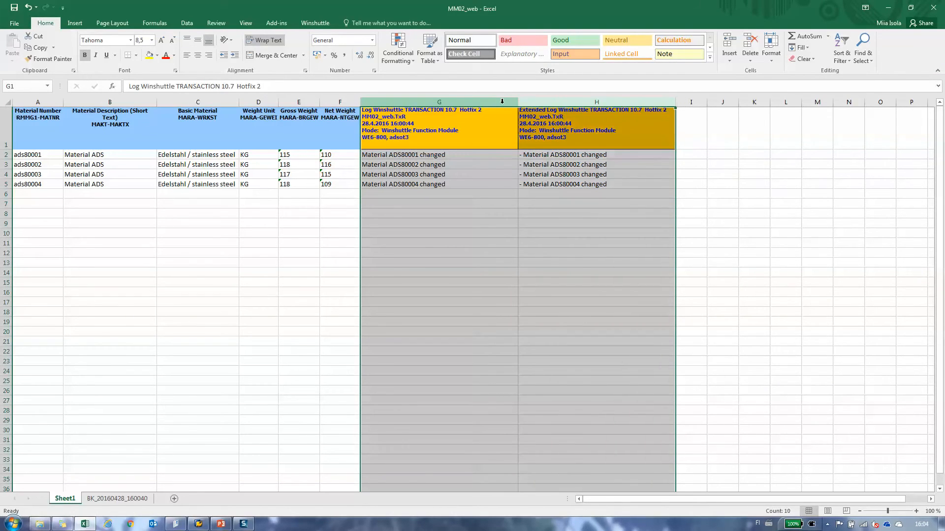
key("Delete")
key("Down")
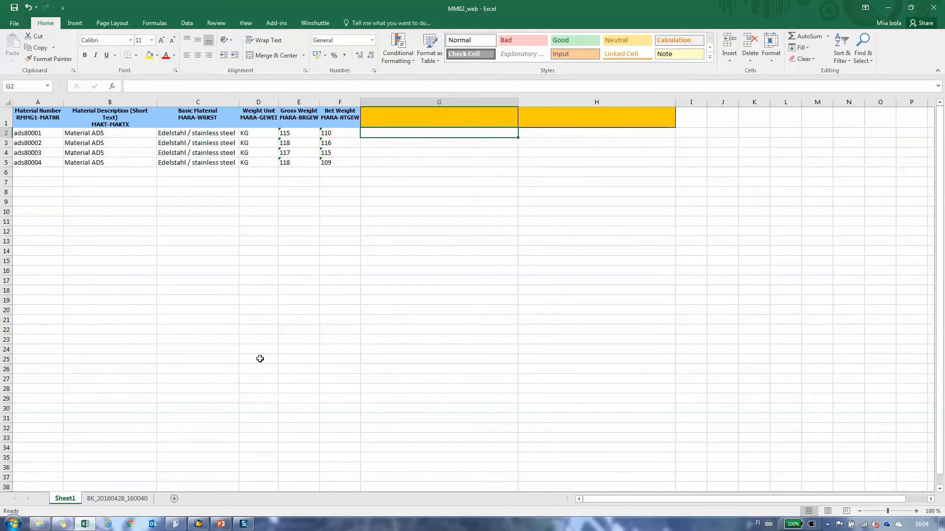
Switch to Winshuttle and set the log column to H and the validation log column to G
left_click(175, 526)
left_click(701, 155)
type("H")
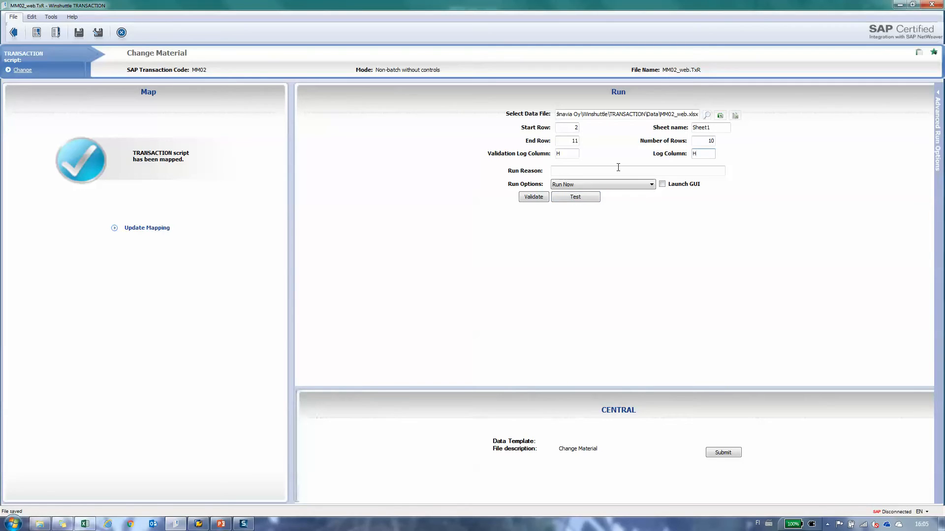
left_click(566, 154)
key("BackSpace")
type("G")
left_click(558, 170)
Switch to Excel and change the material description to Material ADS8 for all four materials in B2:B5
left_click(92, 526)
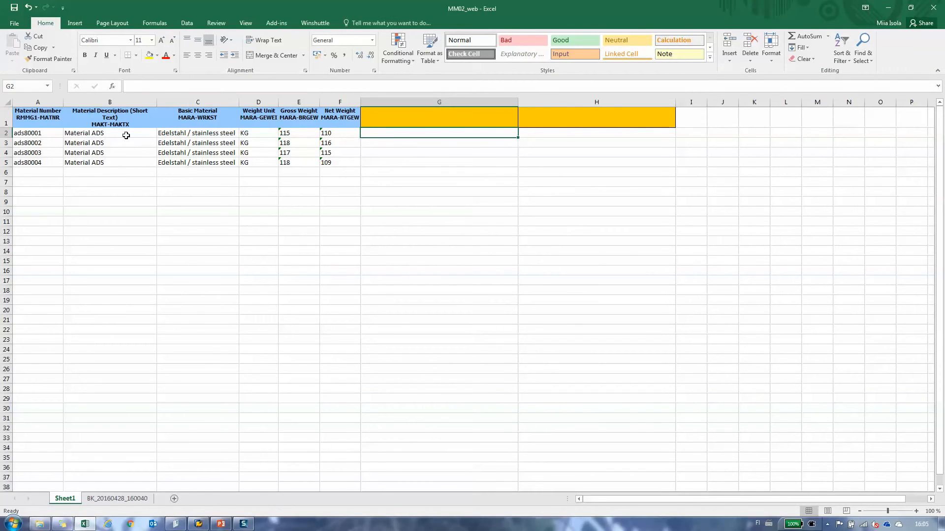
double_click(126, 135)
type("8")
key("ctrl+Return")
key("ctrl+c")
key("Down")
key("Down")
key("Down")
key("shift+Up")
key("shift+Up")
key("ctrl+v")
Set the gross weights in E2:E5 to 116, 117, 118 and 119
key("Right")
key("Right")
key("Right")
key("Up")
key("Up")
key("Up")
type("116")
key("Return")
type("117")
key("Return")
type("118")
key("Return")
type("119")
key("Return")
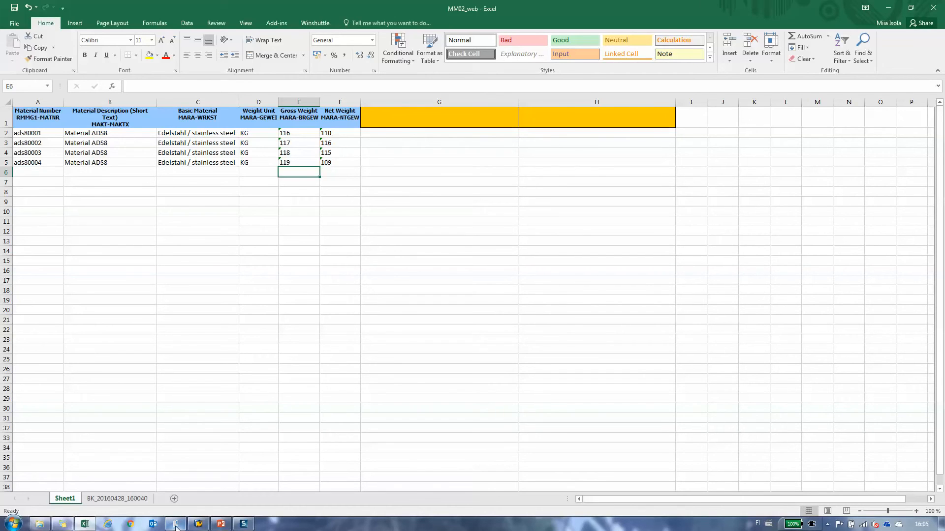
Switch to Winshuttle, validate the data with the prefilled SAP logon, and view the validation log in Excel
mouse_move(176, 526)
left_click(175, 470)
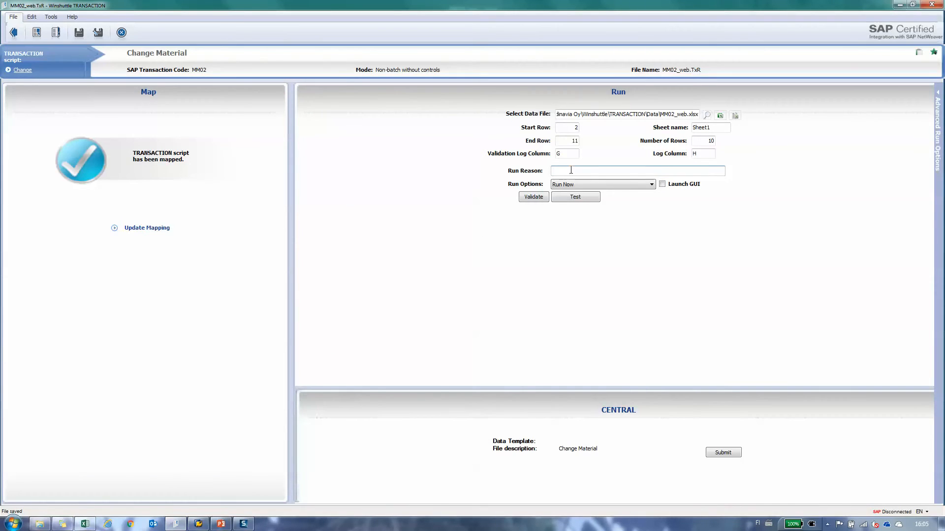
left_click(529, 200)
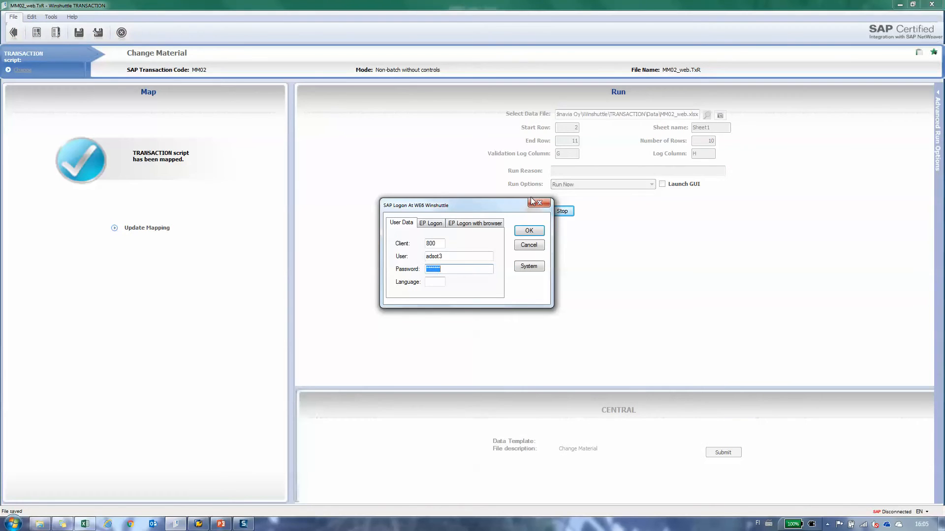
left_click(524, 231)
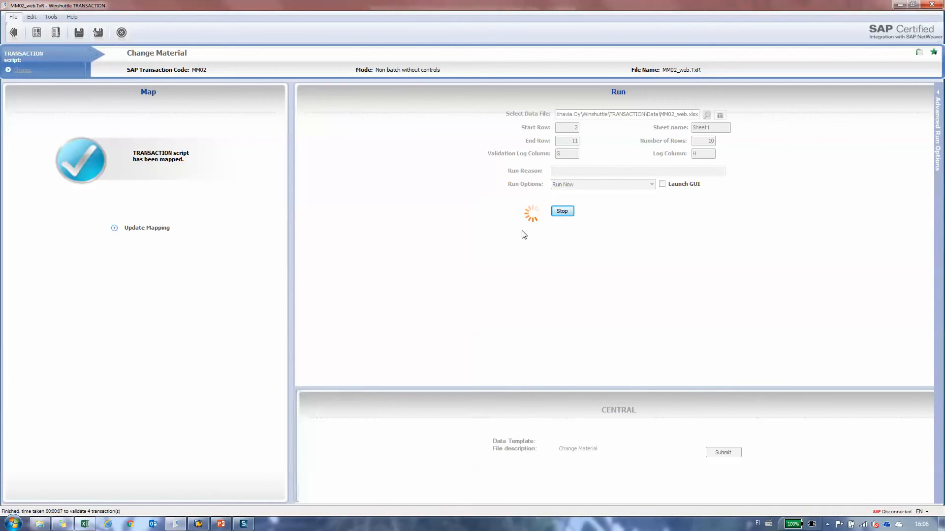
left_click(86, 524)
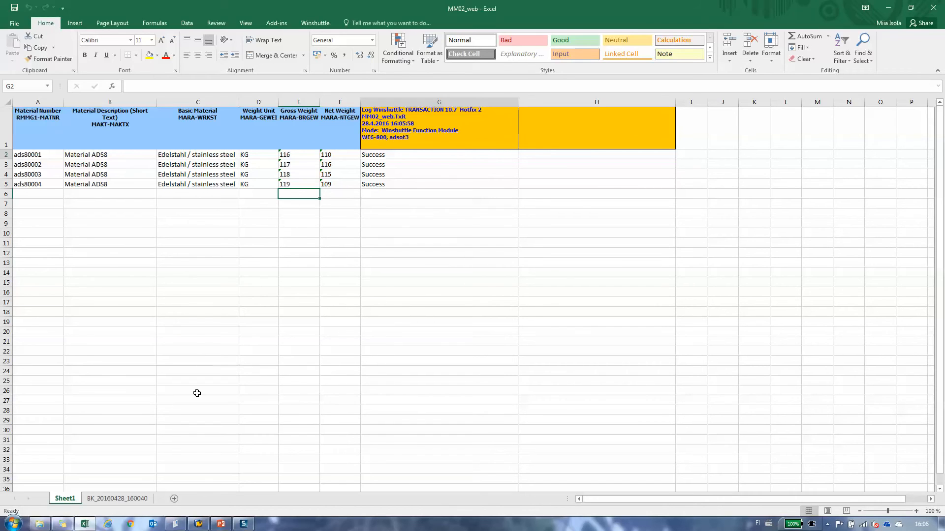
Test-run the script from Winshuttle with the prefilled SAP logon, check the log in Excel, and return to Winshuttle
left_click(176, 524)
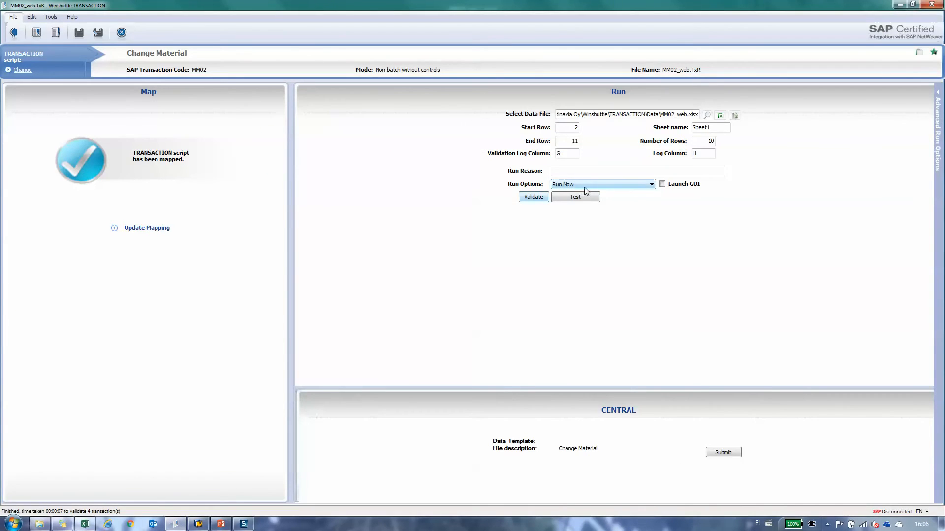
left_click(586, 202)
left_click(527, 232)
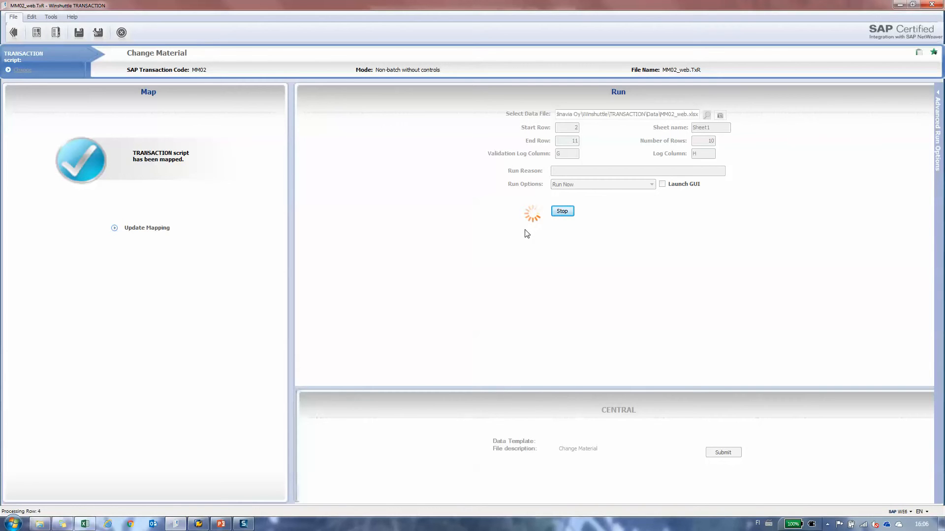
left_click(87, 525)
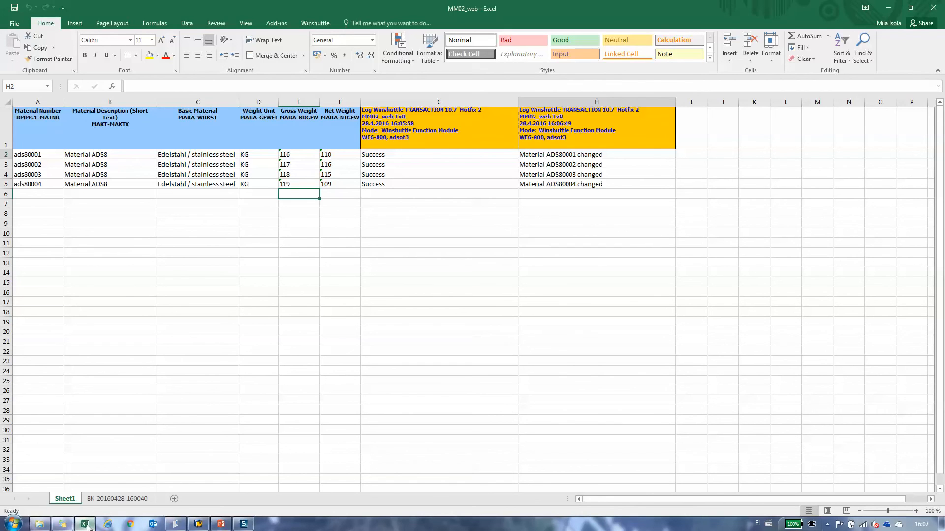
left_click(176, 524)
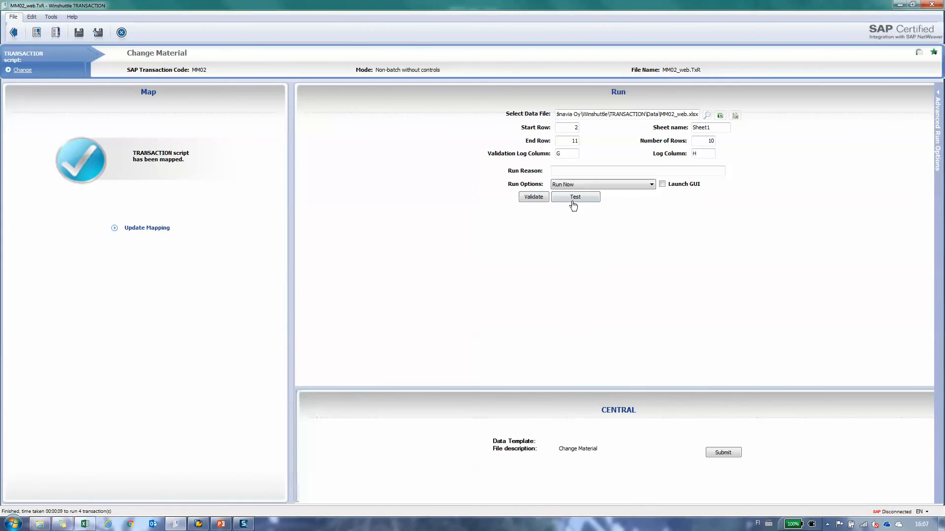